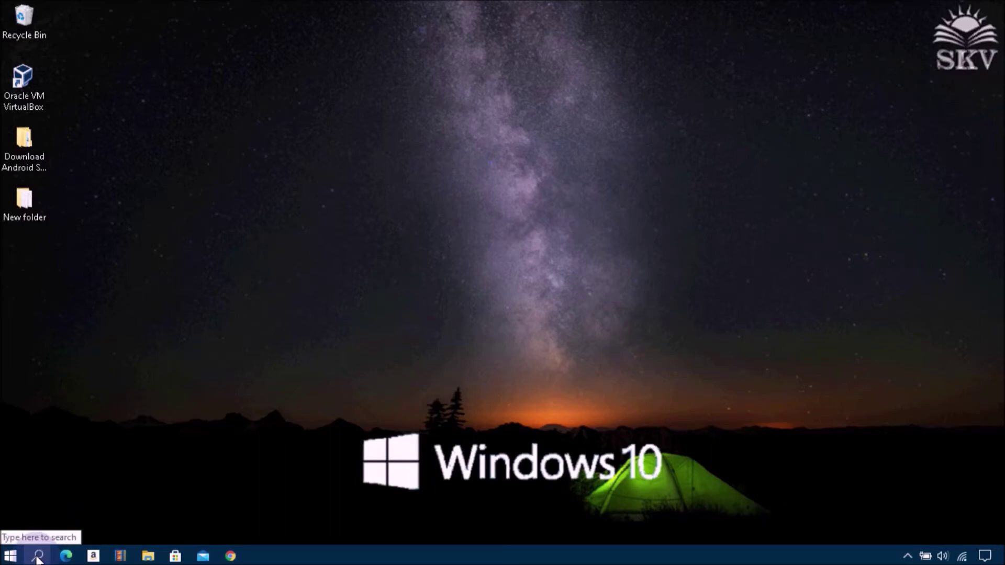
Step: Launch System Information from a 'sys' search, maximize it, and show Components > Display (Intel HD Graphics 520, 1.00 GB)
left_click(37, 558)
left_click(395, 204)
left_click(38, 557)
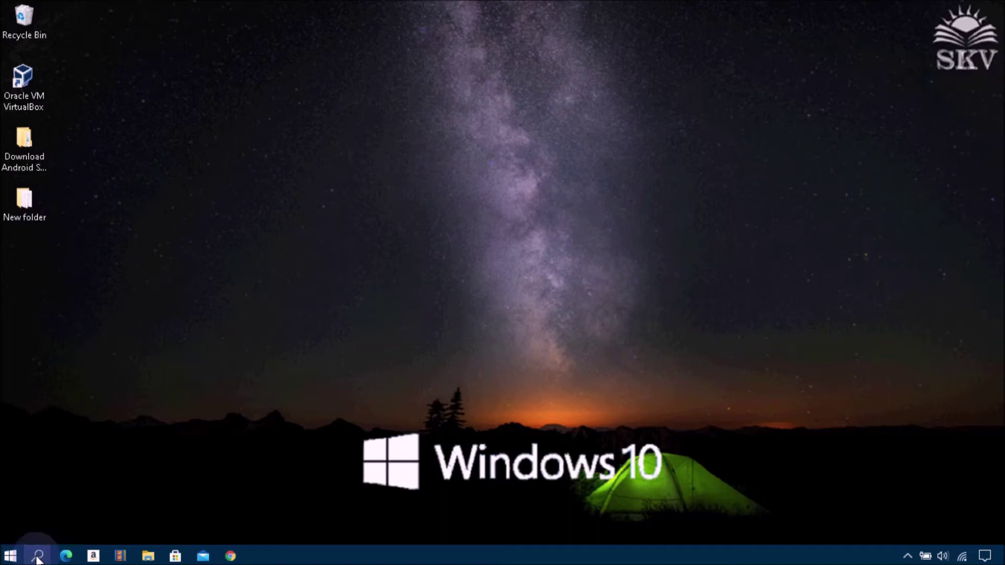
type("sy")
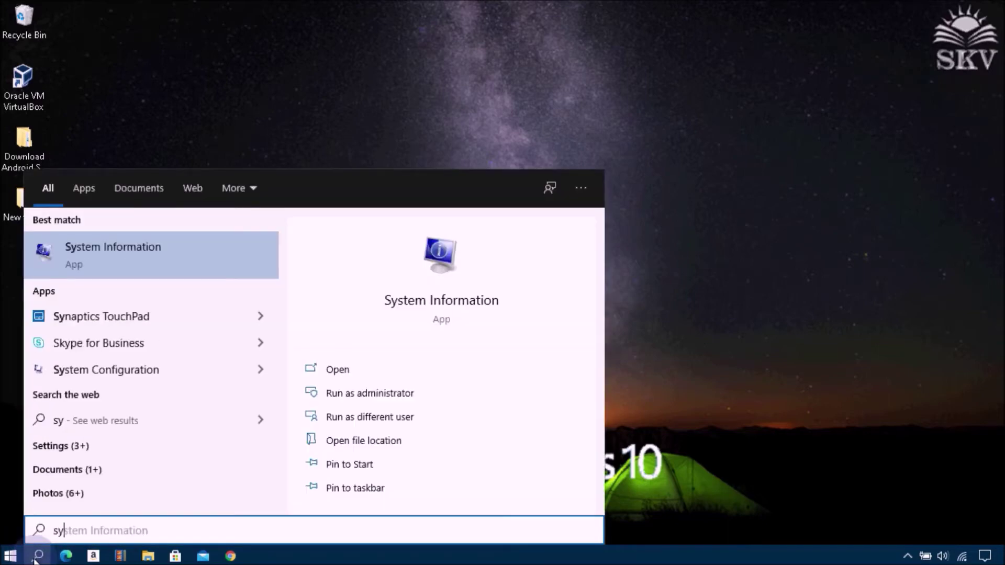
type("s")
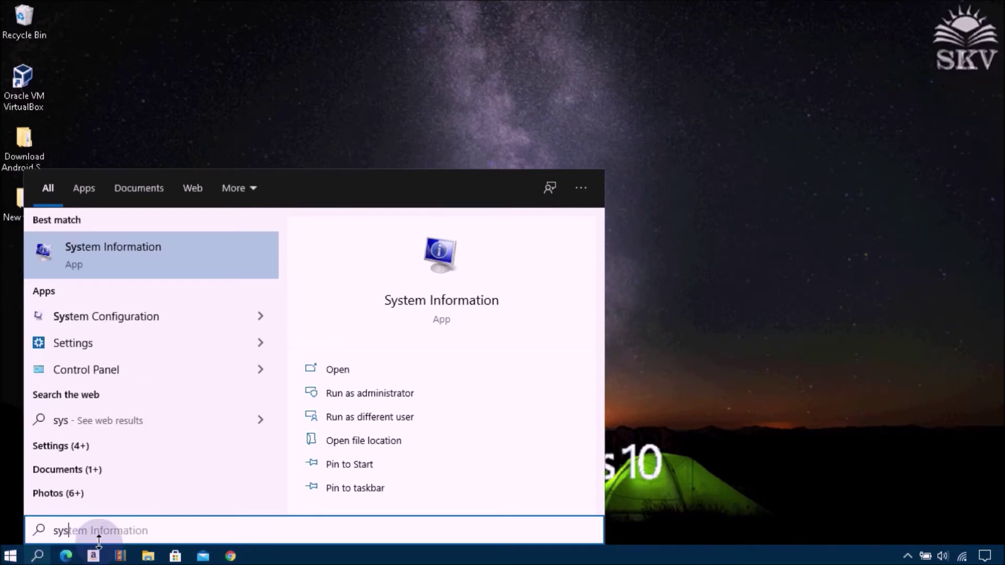
left_click(182, 256)
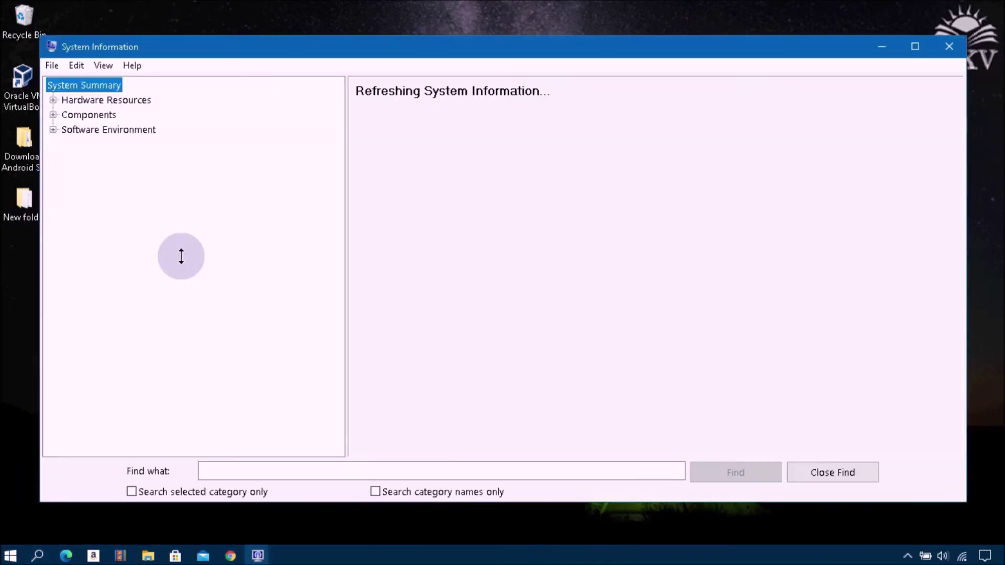
left_click(912, 46)
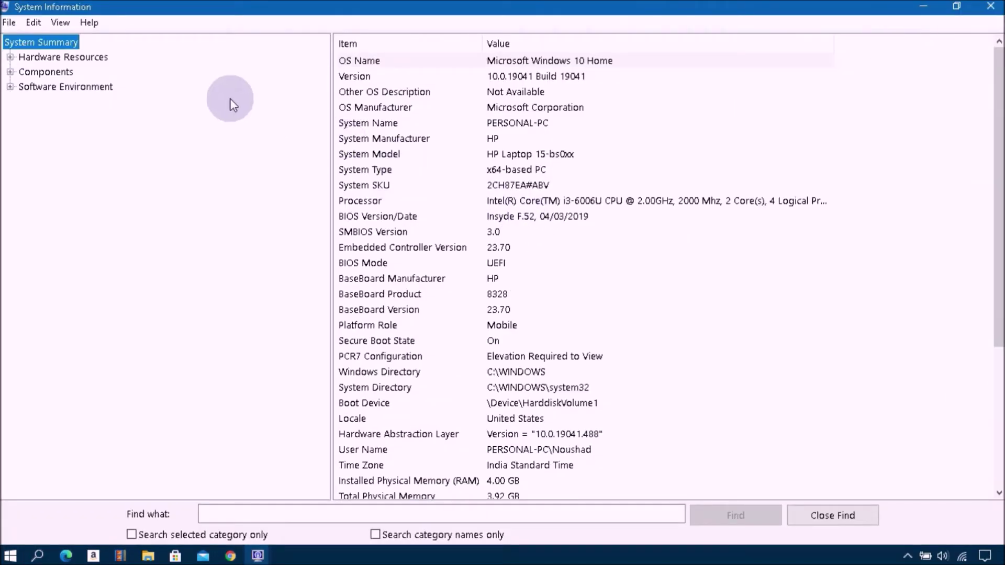
left_click(10, 73)
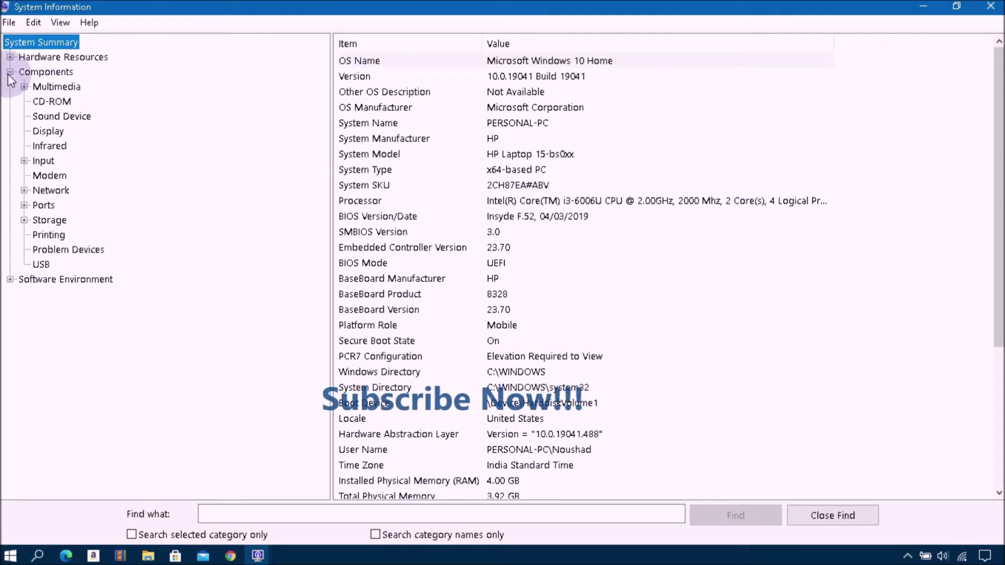
left_click(33, 131)
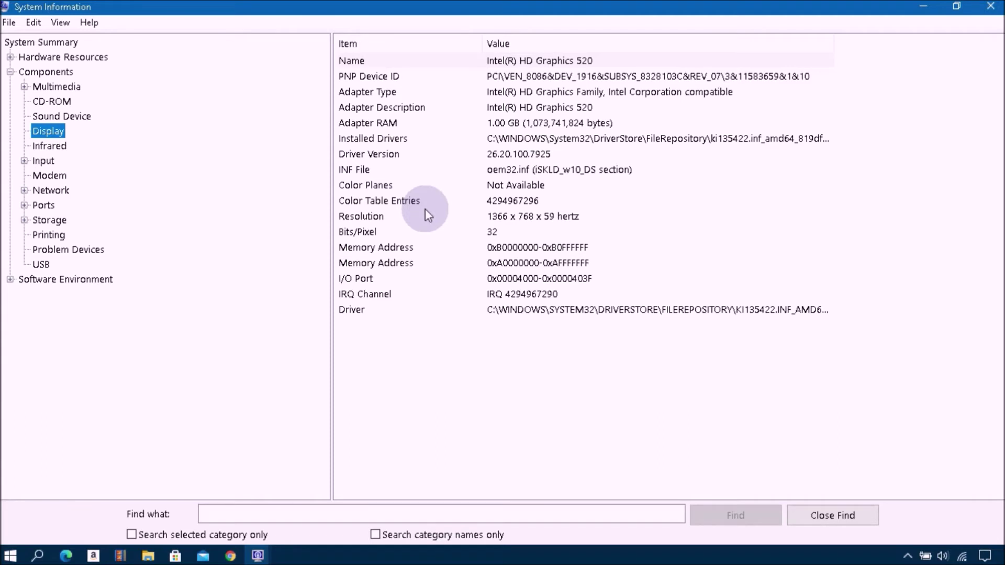
Step: Launch Registry Editor with the regedit command from the Run prompt
key("super+r")
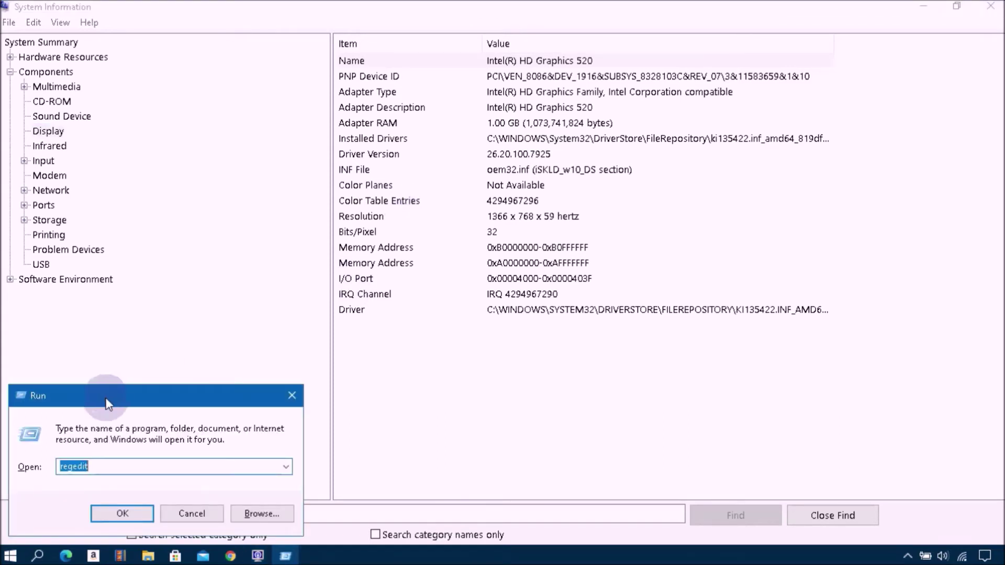
left_click(128, 467)
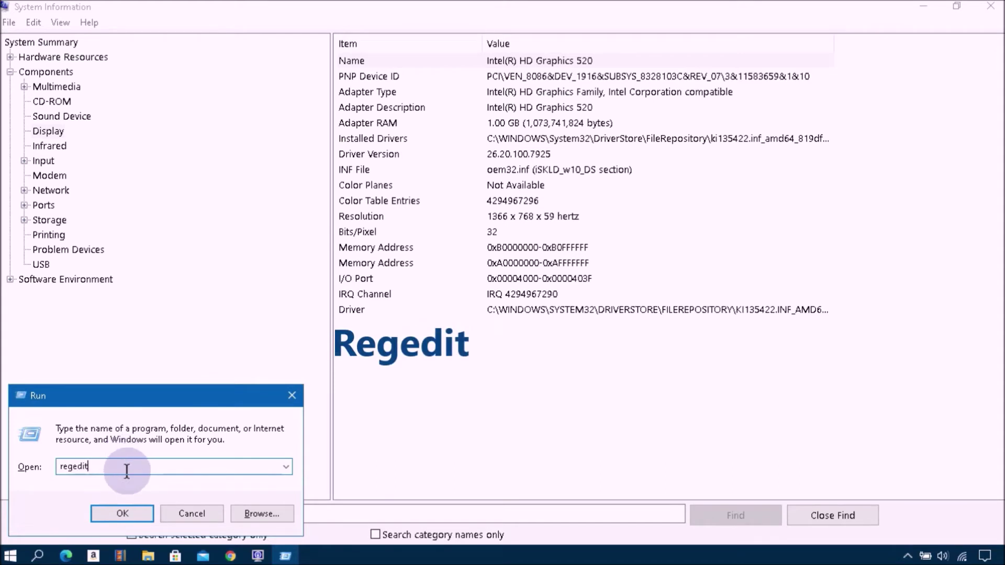
left_click(130, 513)
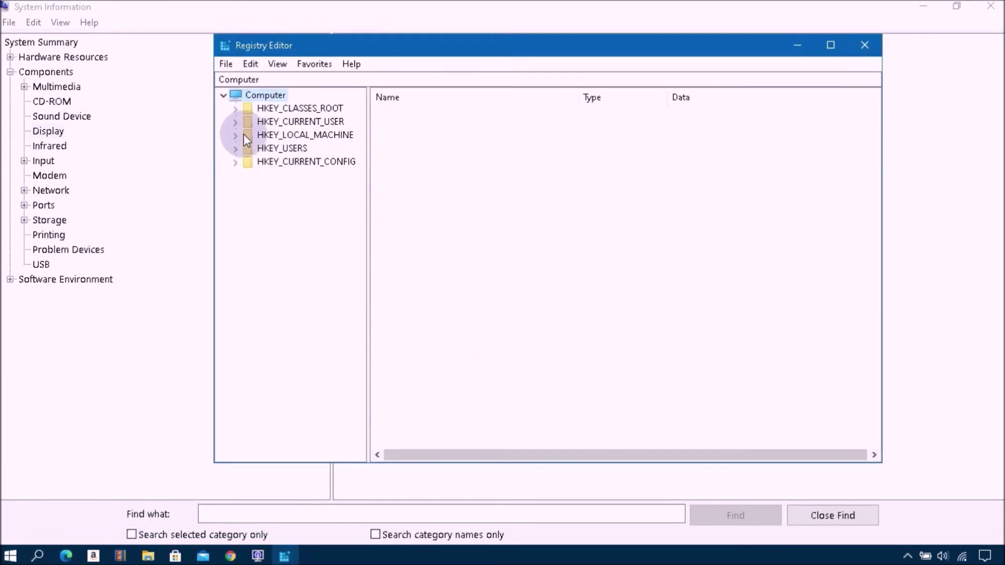
Step: Expand HKEY_LOCAL_MACHINE > SYSTEM > CurrentControlSet > Control > Video to reveal its two GUID subkeys
left_click(236, 135)
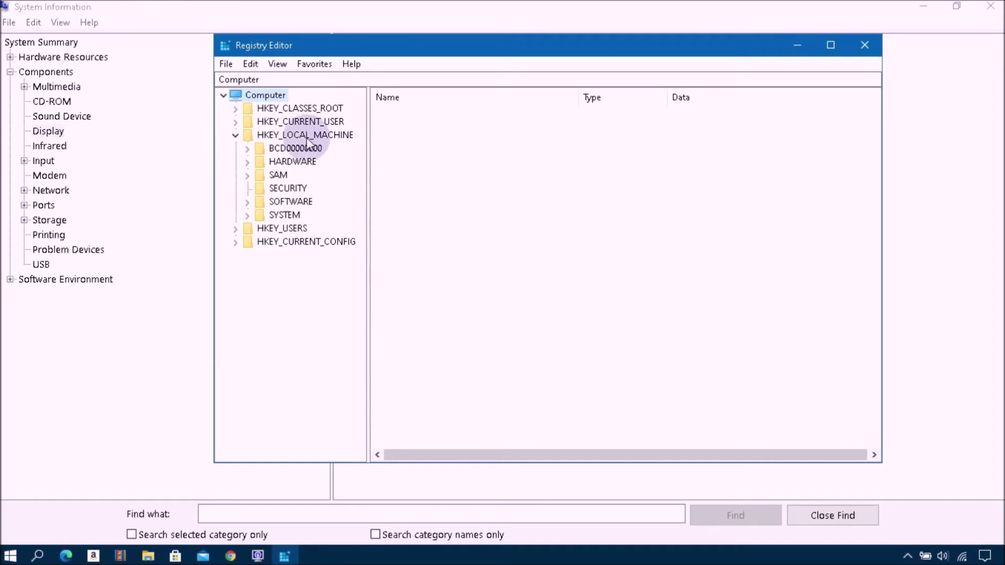
left_click(290, 135)
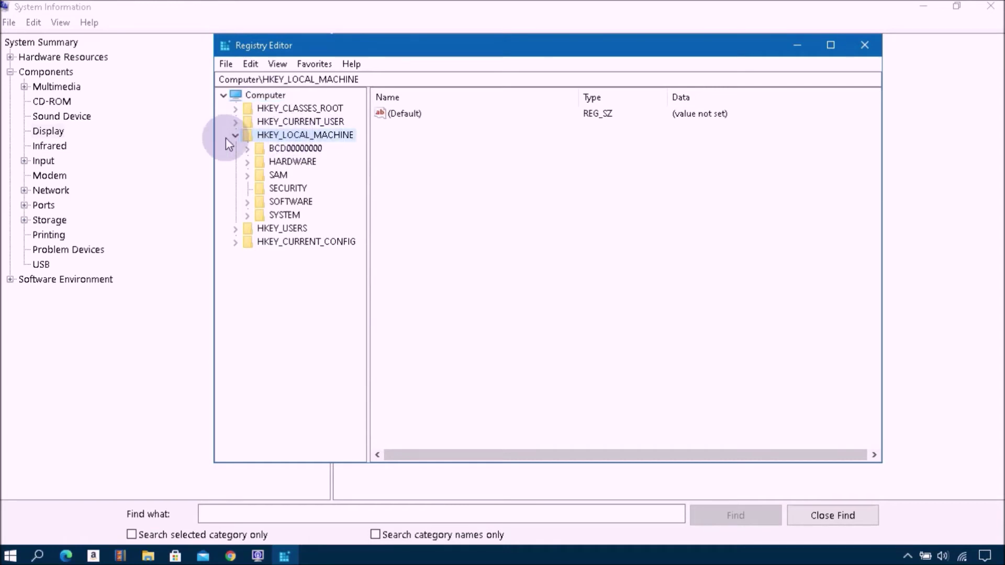
left_click(248, 216)
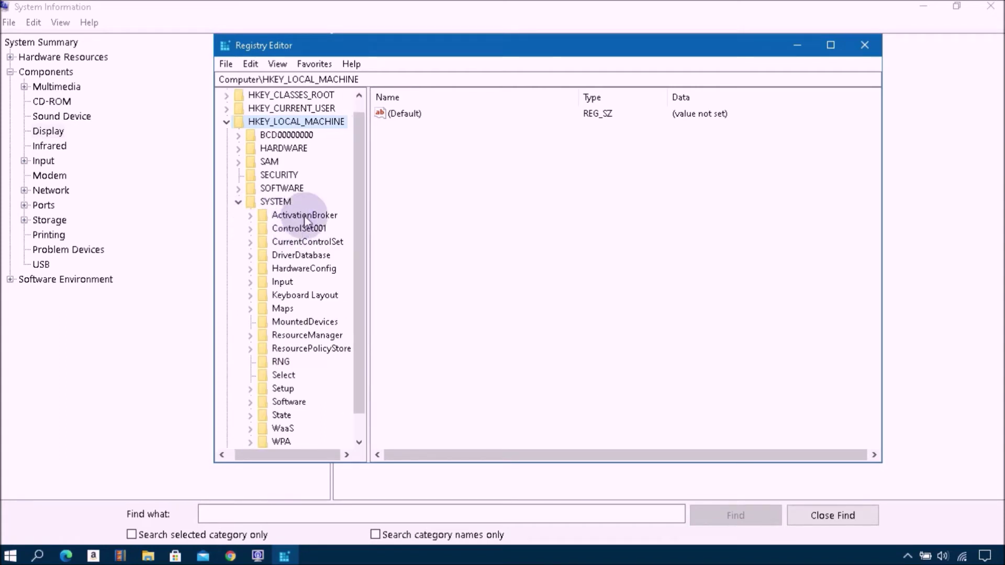
left_click(249, 242)
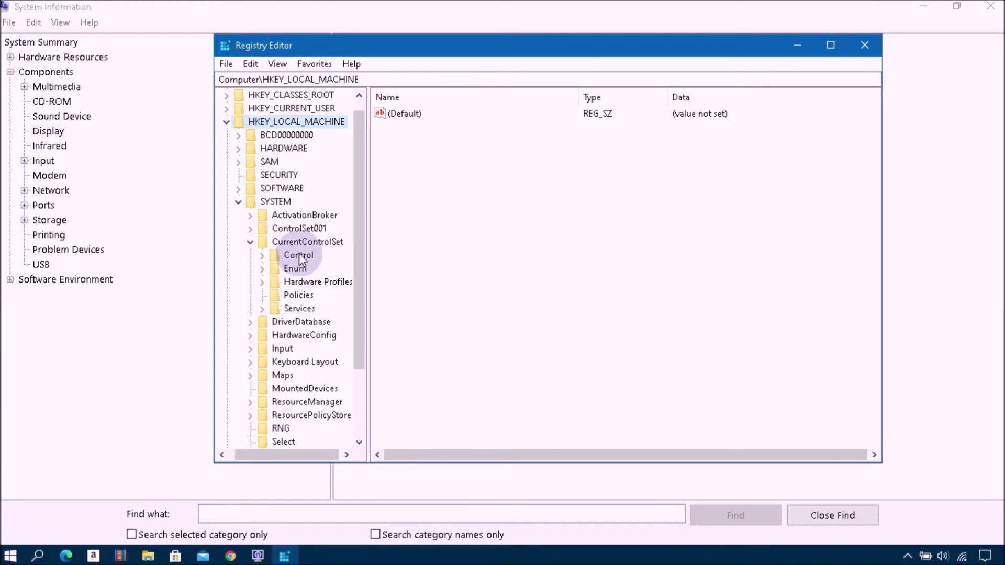
left_click(262, 256)
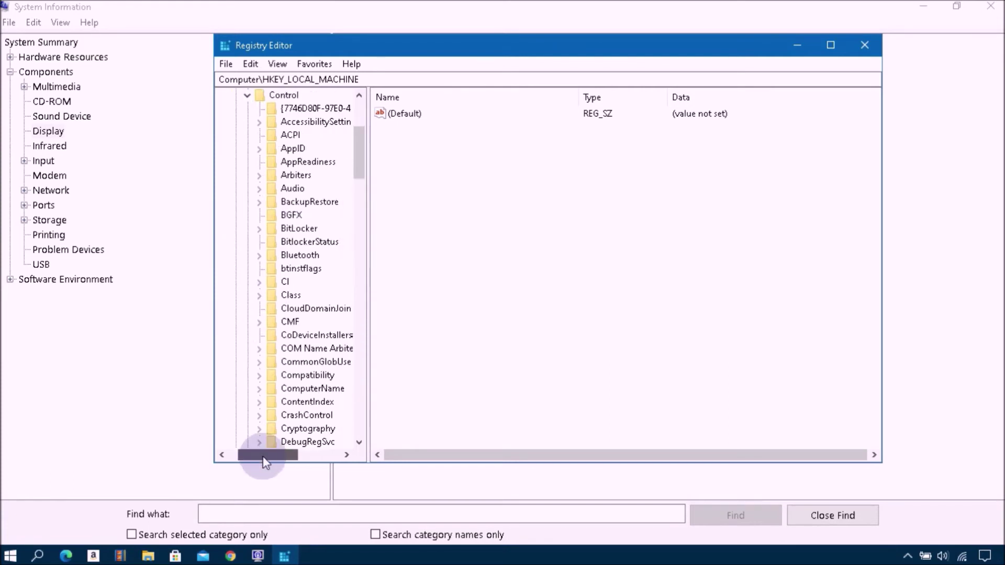
left_click_drag(266, 462, 278, 461)
left_click_drag(359, 151, 380, 366)
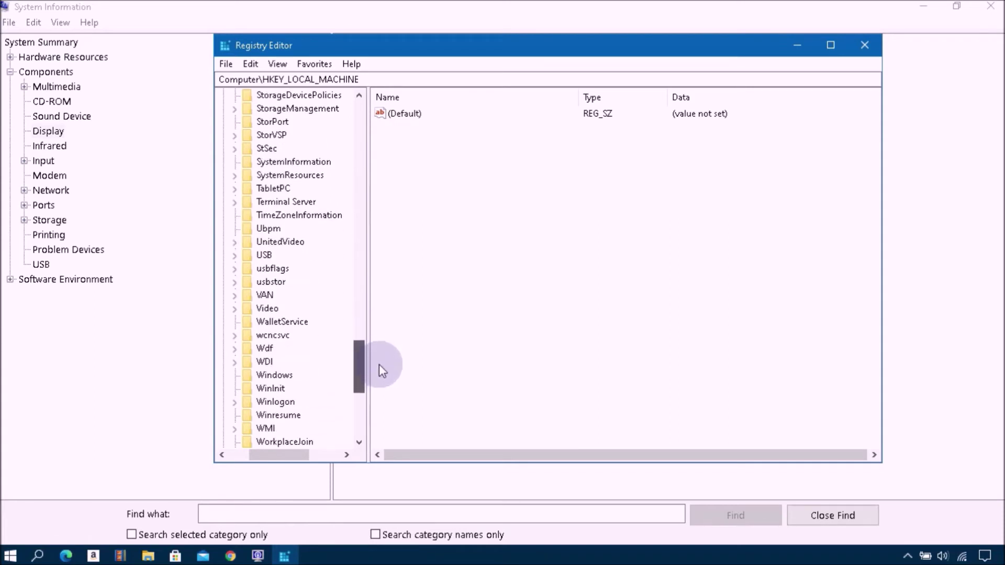
left_click(235, 308)
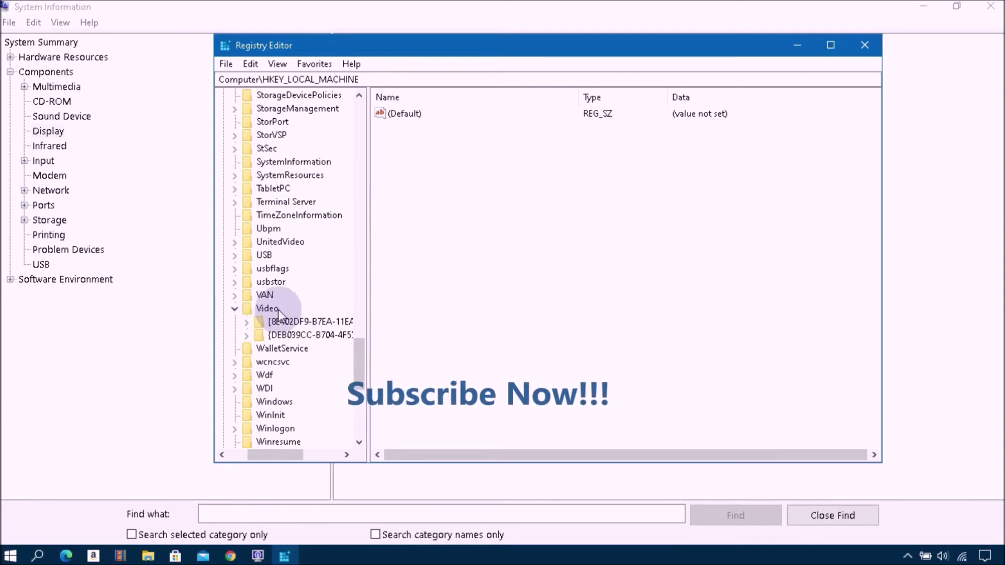
Step: Open the 0000 subkey under the first Video GUID and select HardwareInformation.MemorySize
left_click(247, 322)
left_click(276, 338)
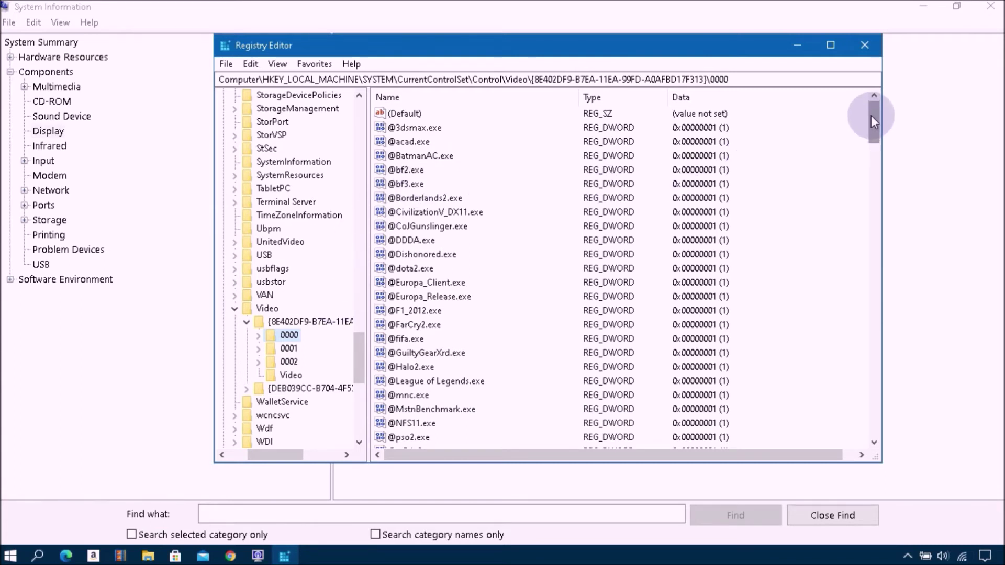
left_click_drag(876, 108, 827, 240)
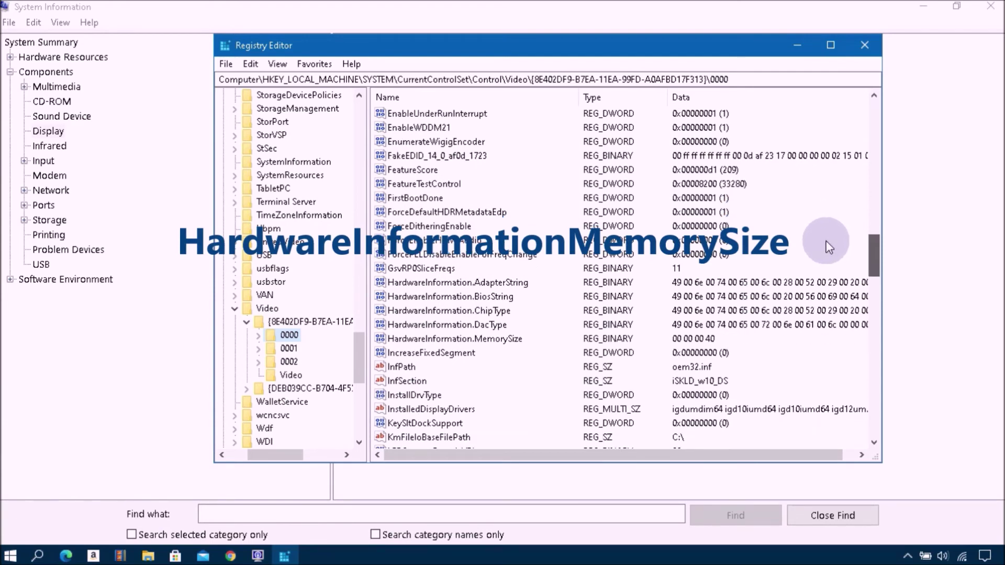
left_click(479, 340)
Step: Edit the HardwareInformation.MemorySize binary data to 00 00 00 79 and save it
double_click(481, 339)
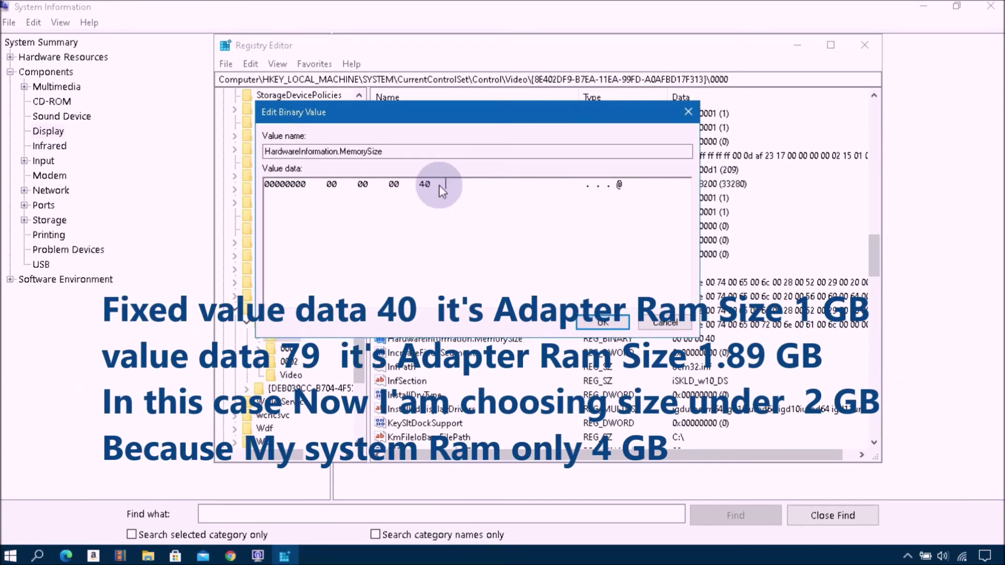
key("BackSpace")
type("70")
type("9")
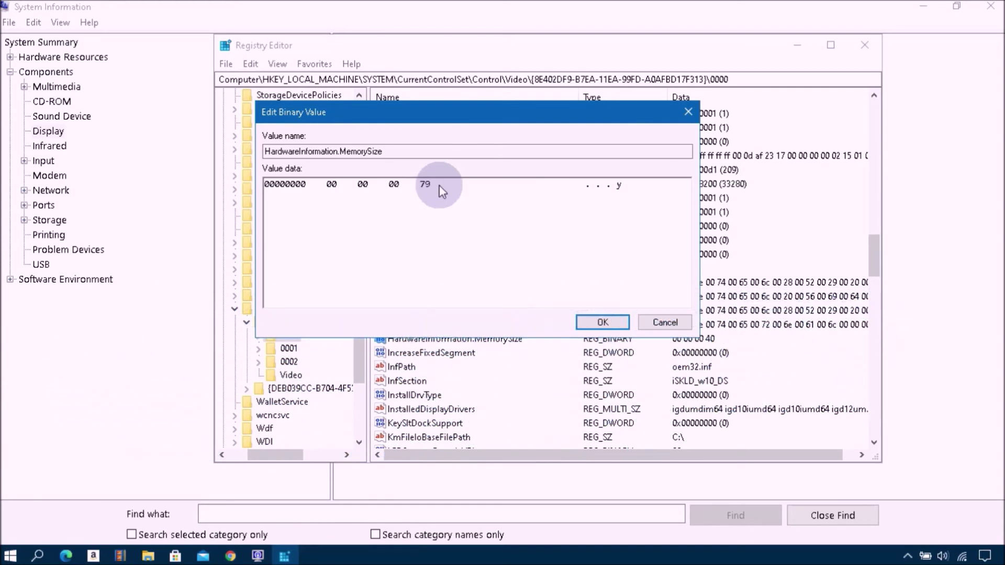
left_click(597, 321)
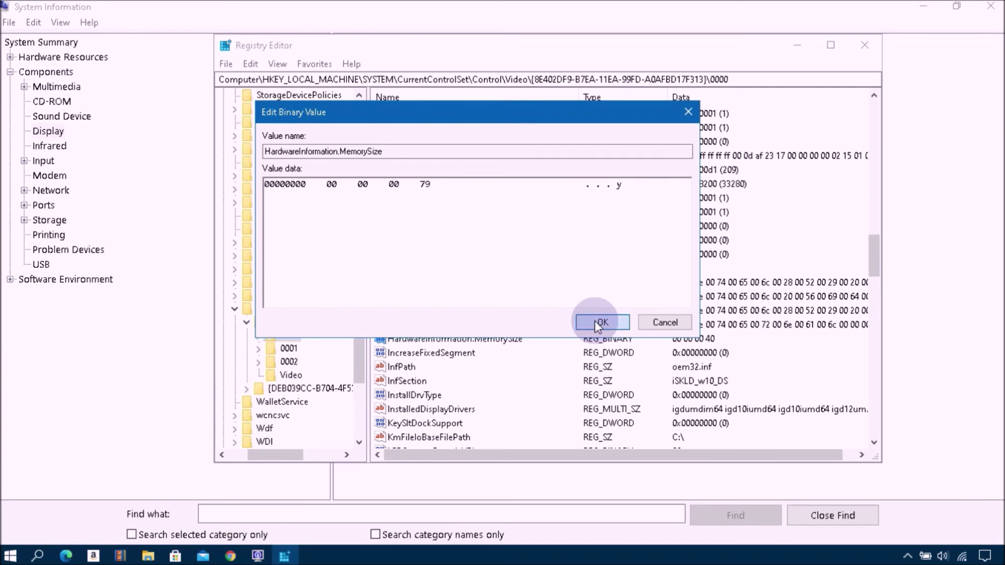
left_click(595, 320)
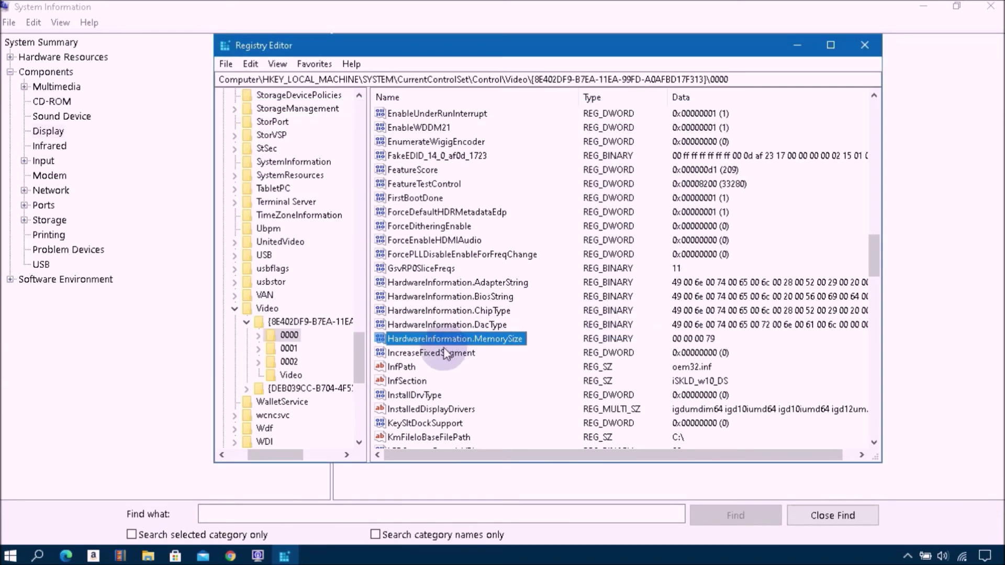
Step: Change the IncreaseFixedSegment hexadecimal value from 512 to 1024 and save it
left_click(411, 354)
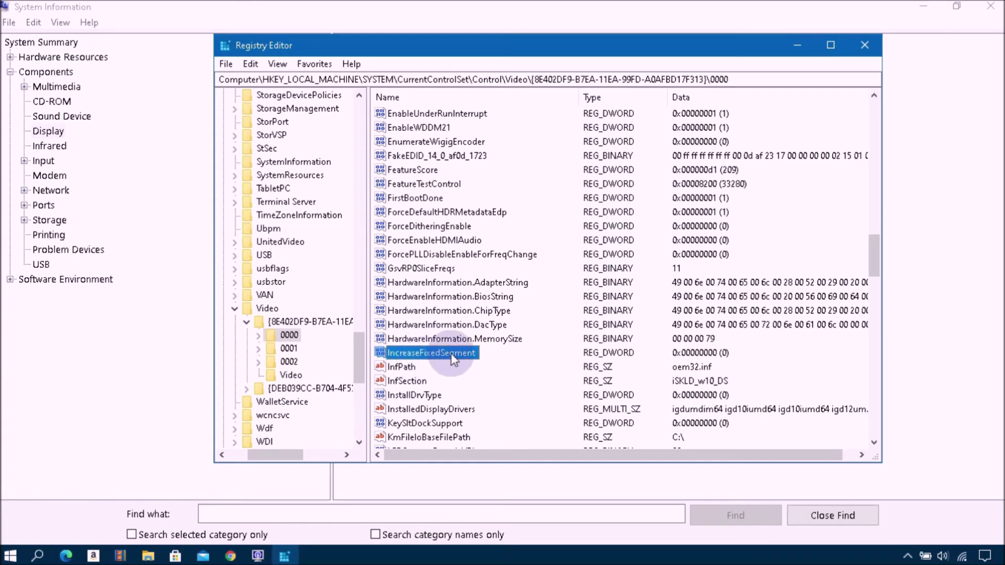
double_click(454, 359)
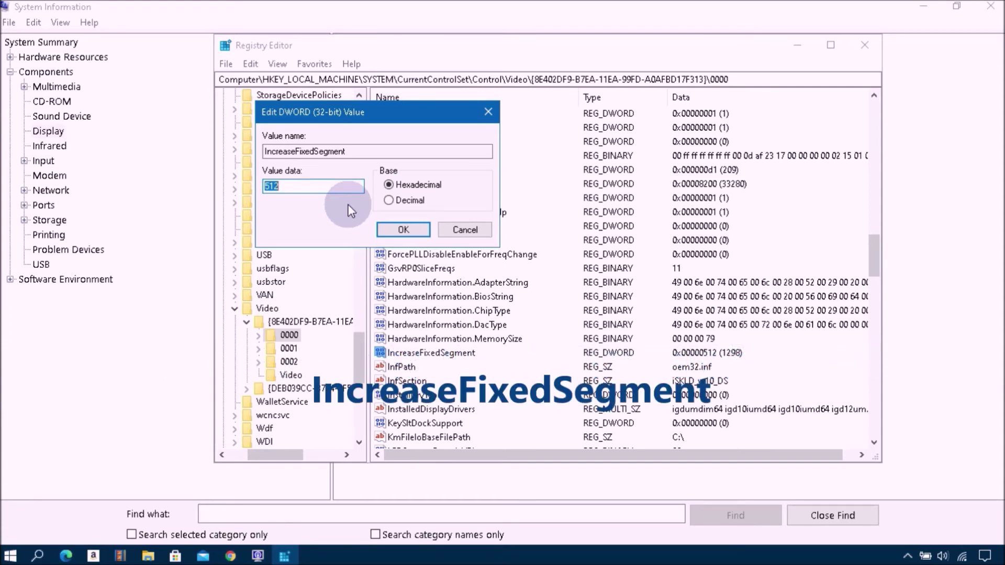
key("BackSpace")
type("1024")
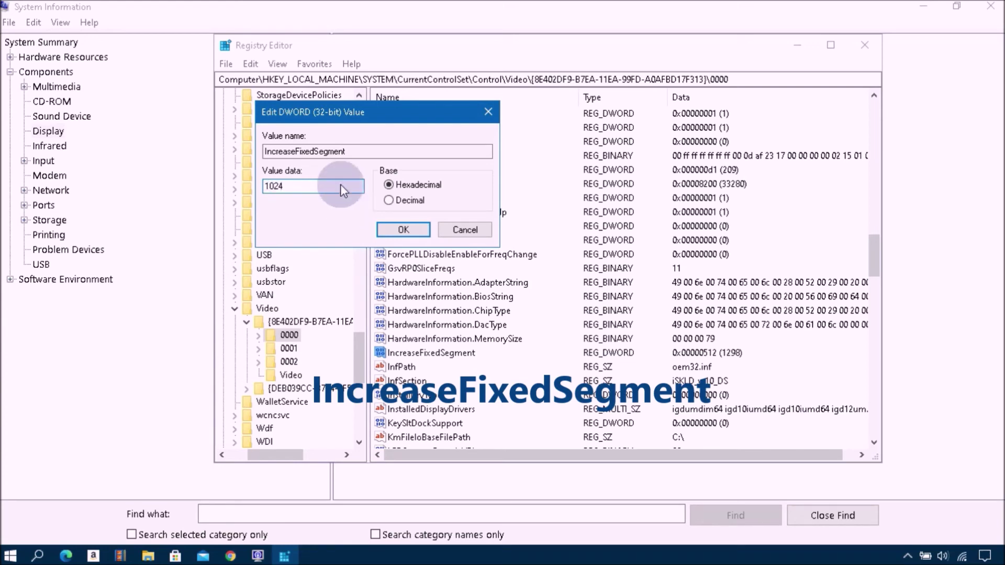
left_click(403, 230)
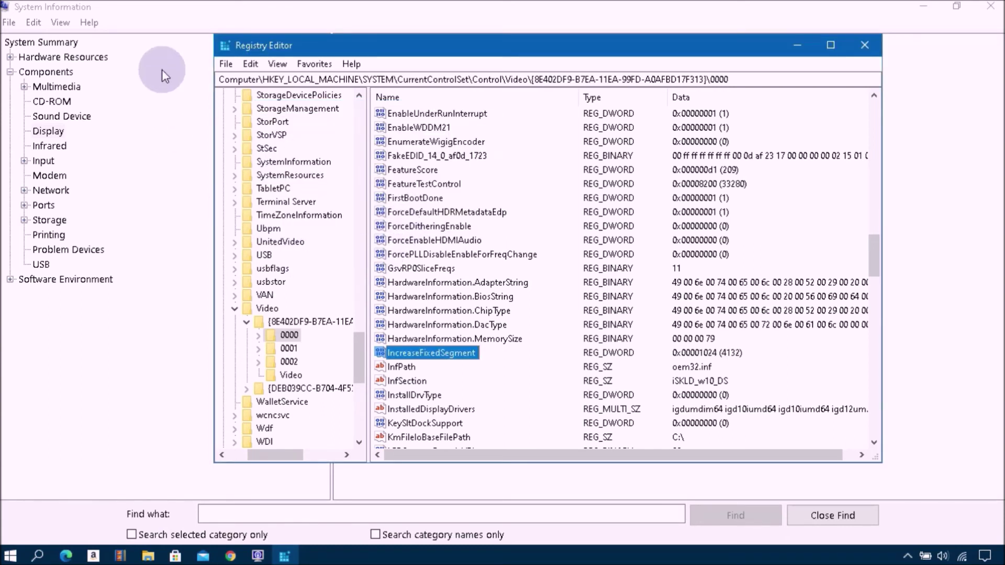
Step: Refresh System Information to confirm 1.89 GB adapter RAM, then bring Registry Editor back to the front
left_click(164, 23)
key("alt+v")
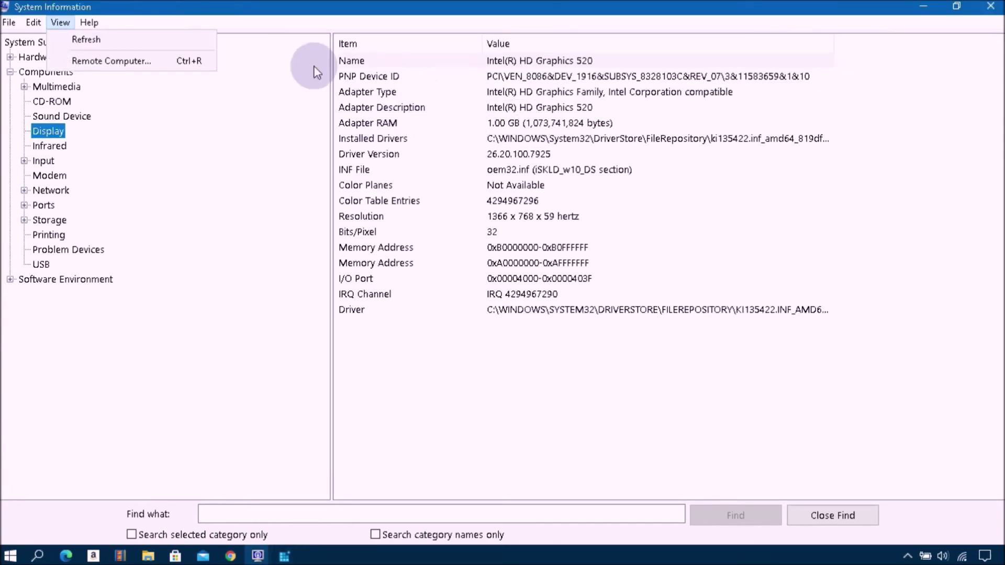
left_click(87, 40)
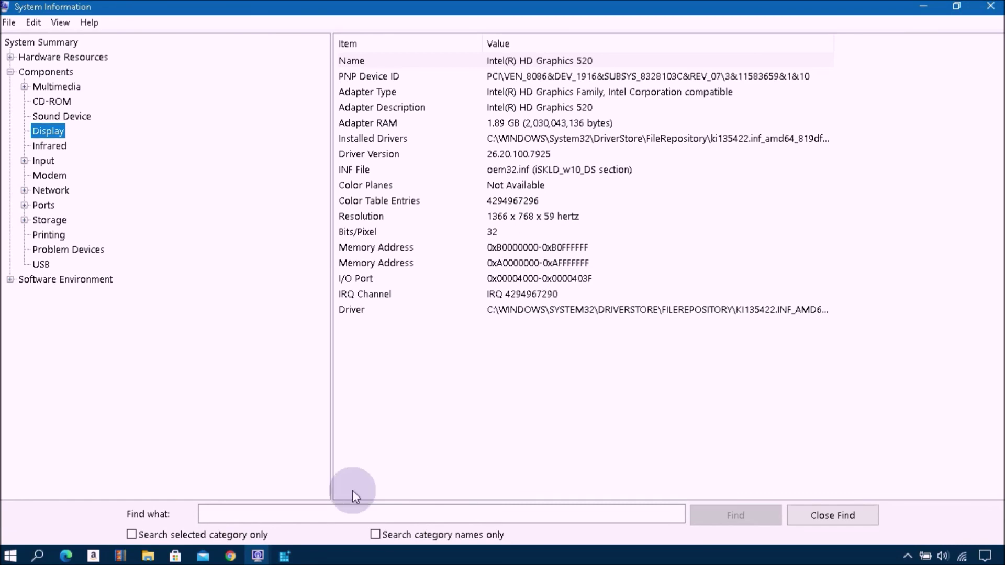
mouse_move(284, 556)
left_click(293, 532)
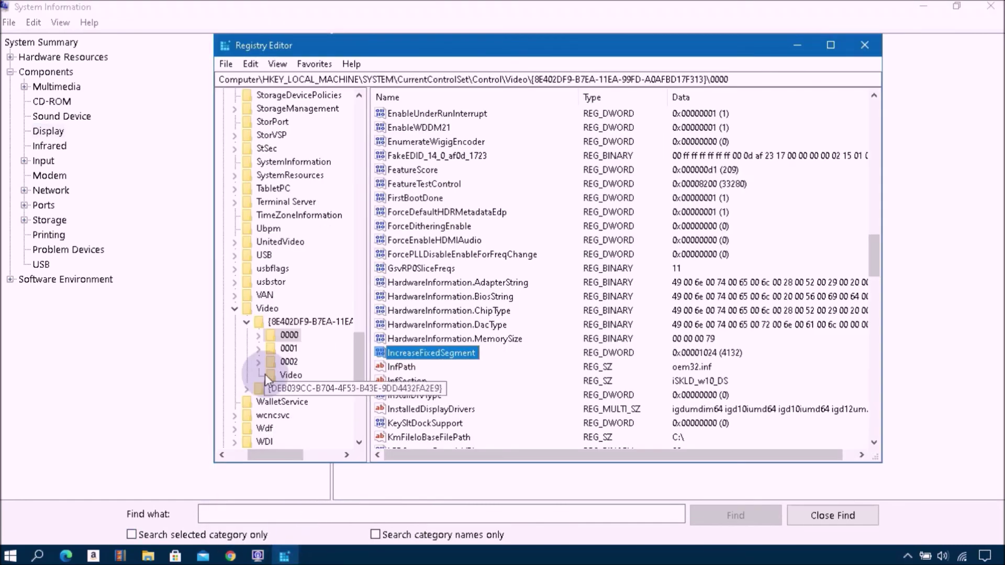
Step: Collapse the adapter, Video, Control, CurrentControlSet, SYSTEM and HKEY_LOCAL_MACHINE keys back up to Computer
left_click(247, 322)
left_click(235, 309)
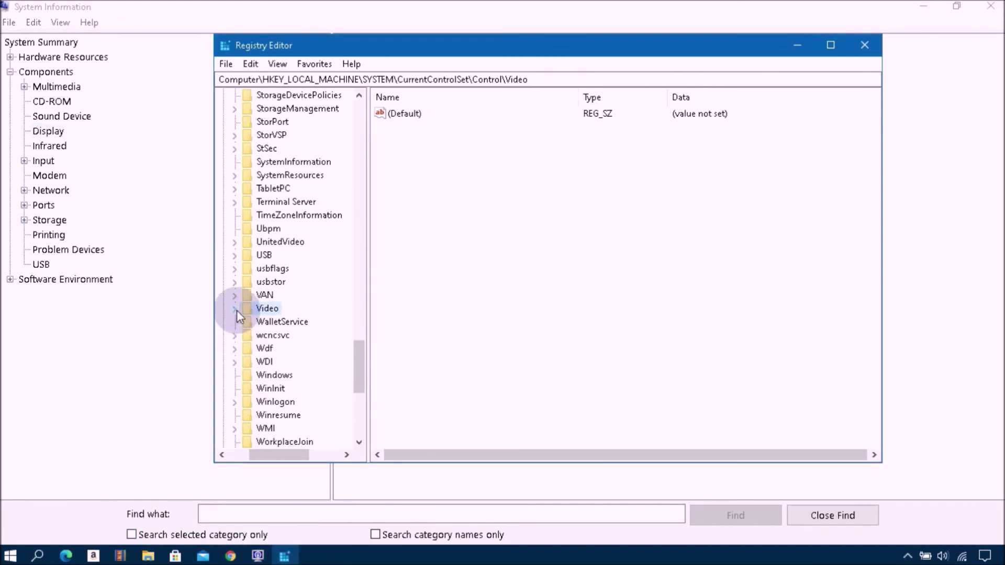
left_click_drag(363, 369, 399, 133)
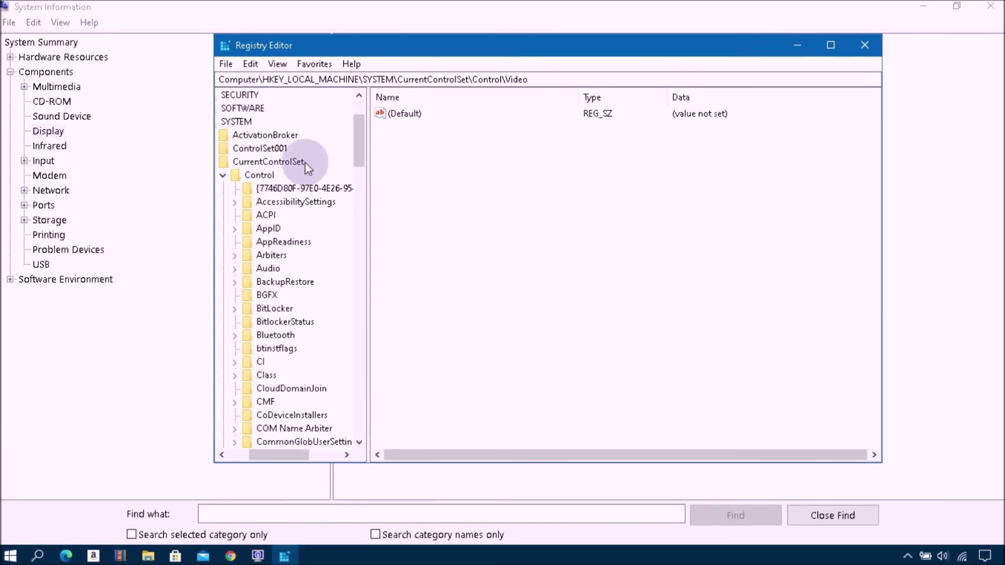
left_click(223, 176)
left_click(250, 161)
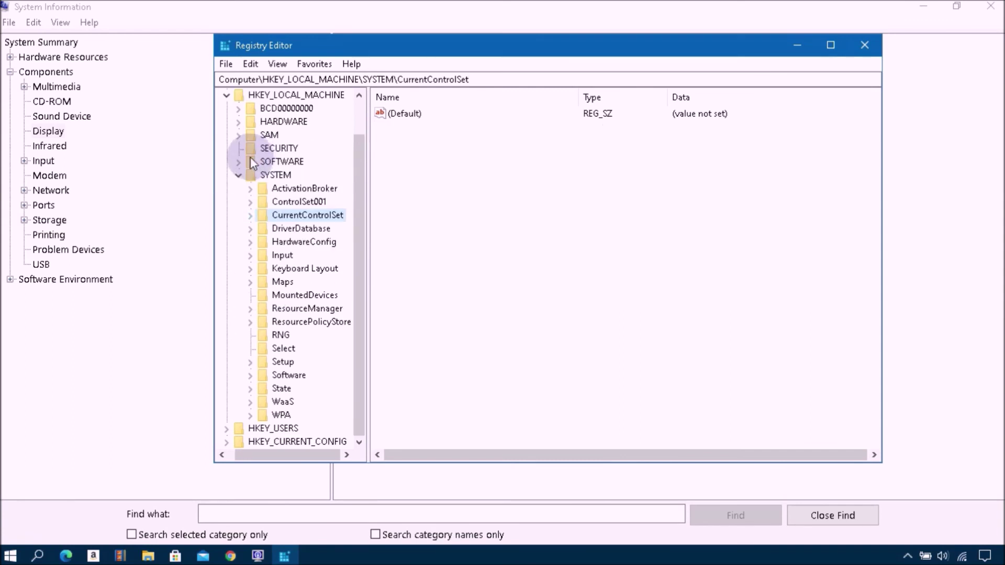
left_click(240, 174)
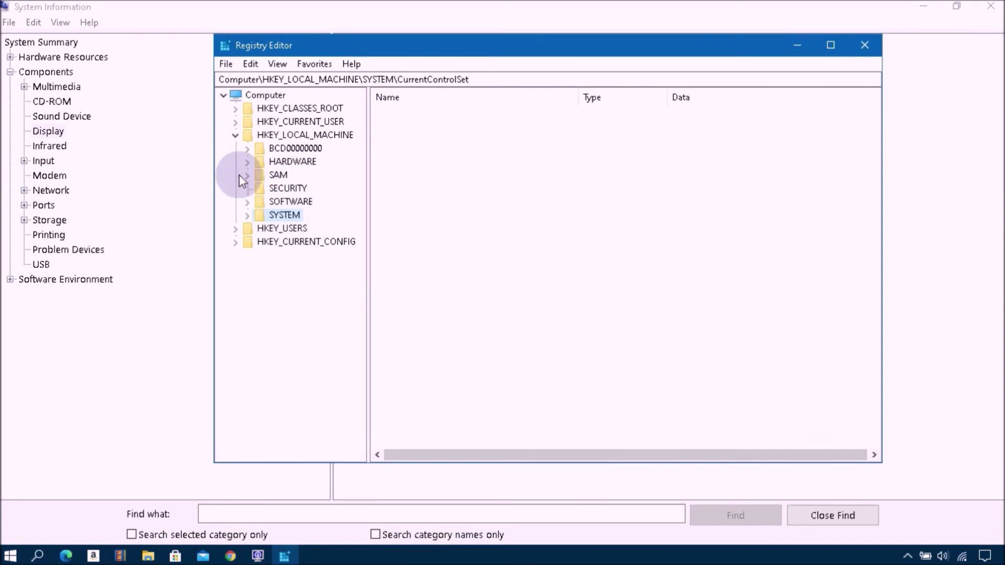
left_click(235, 135)
left_click(220, 96)
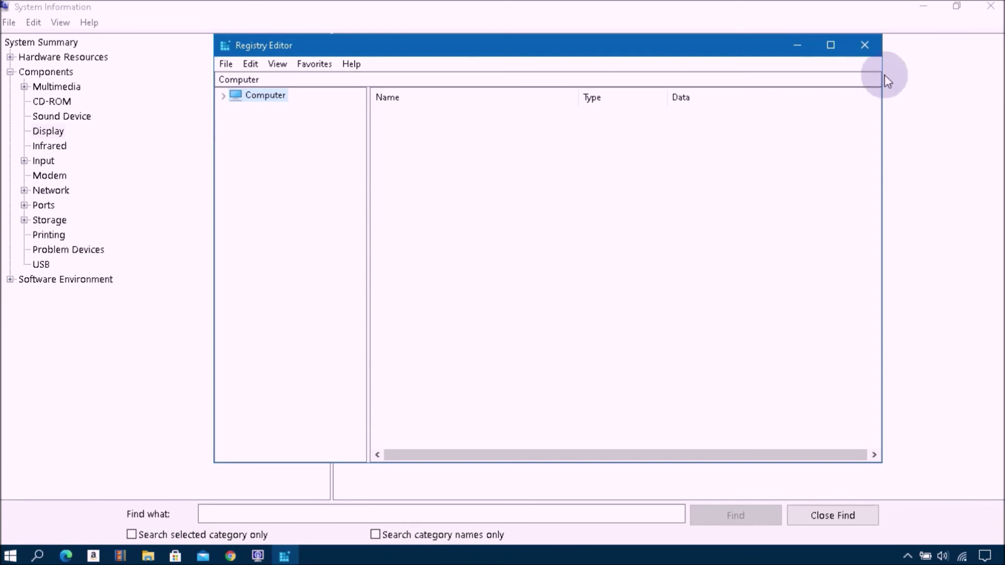